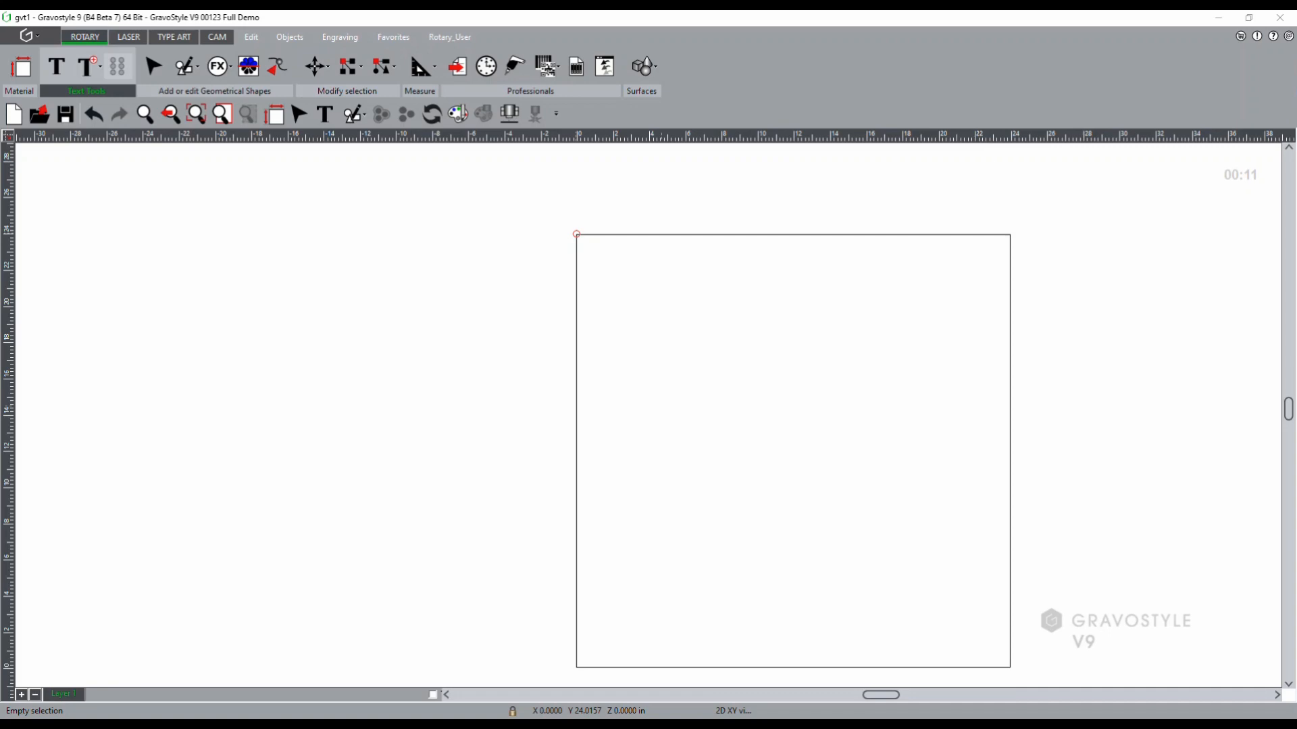
# - Import the 2-inch round label DXF from the Engrave It Houston folder, scaled in the current unit with layers merged
pyautogui.click(29, 36)
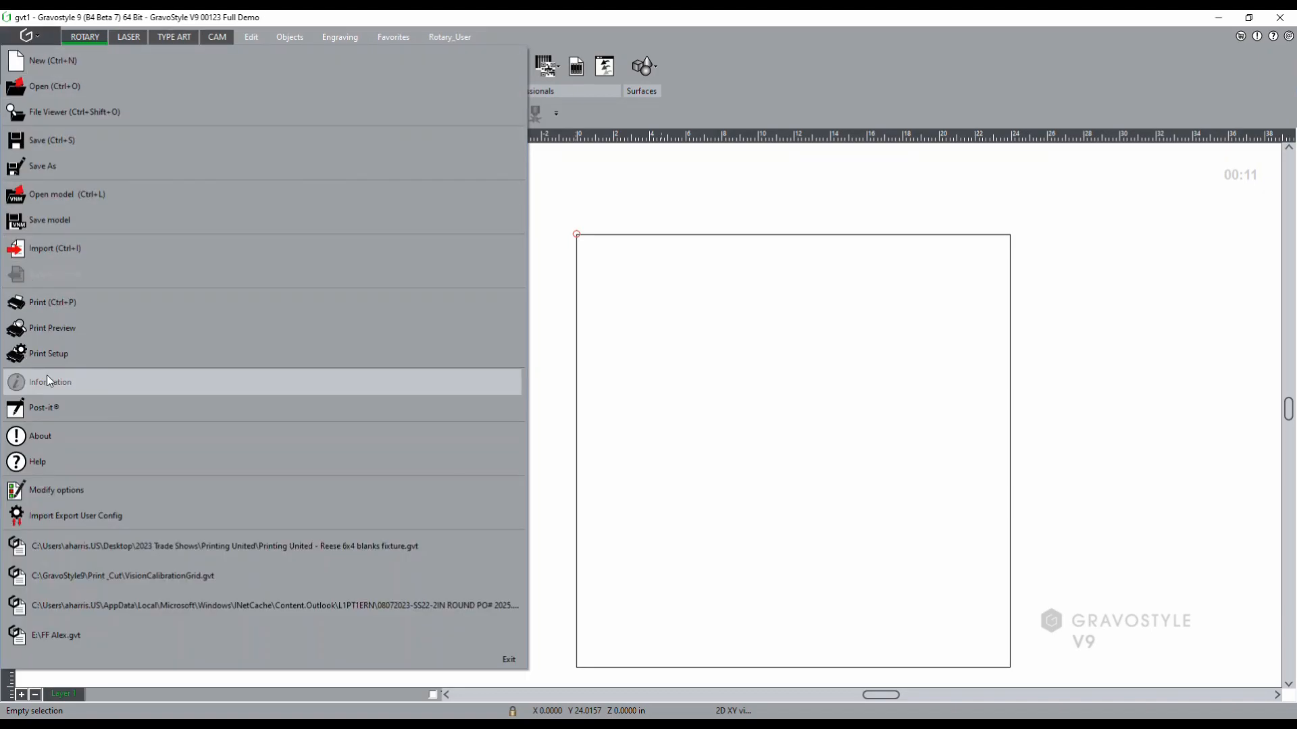
pyautogui.click(64, 247)
pyautogui.click(572, 301)
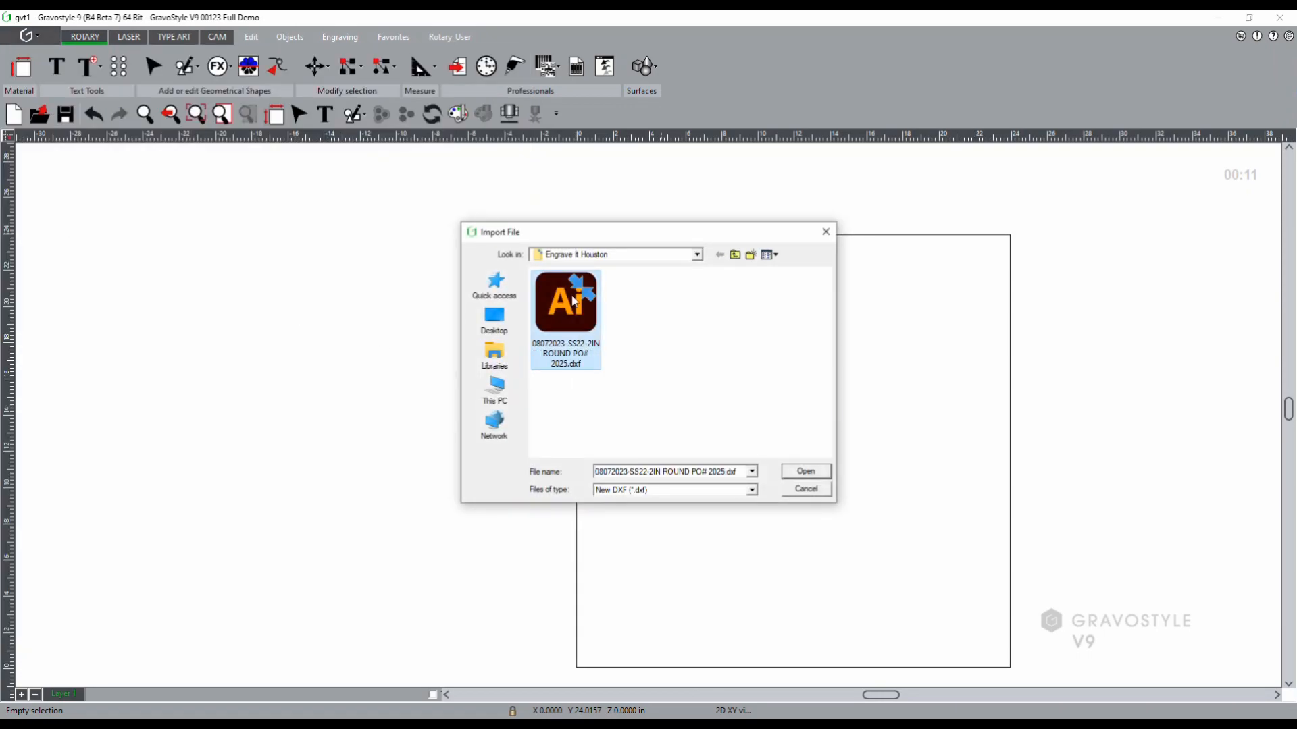
pyautogui.click(824, 475)
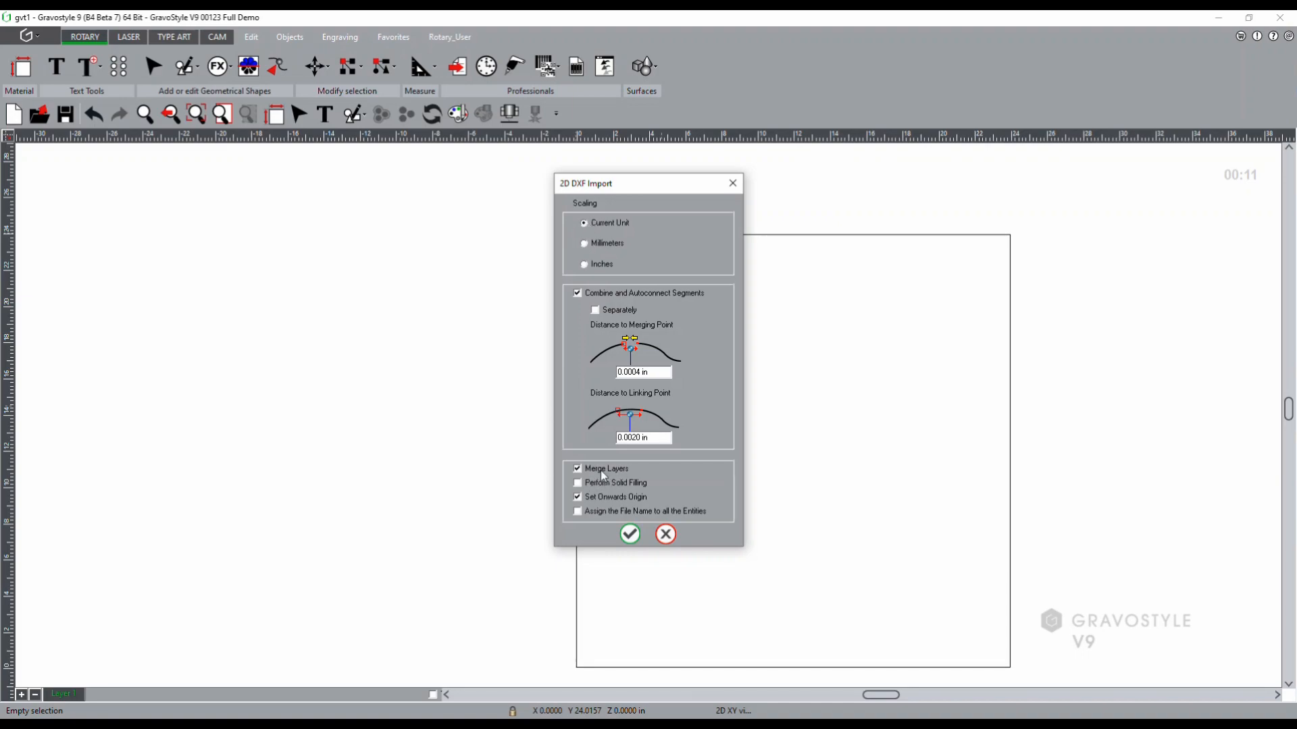
pyautogui.click(630, 534)
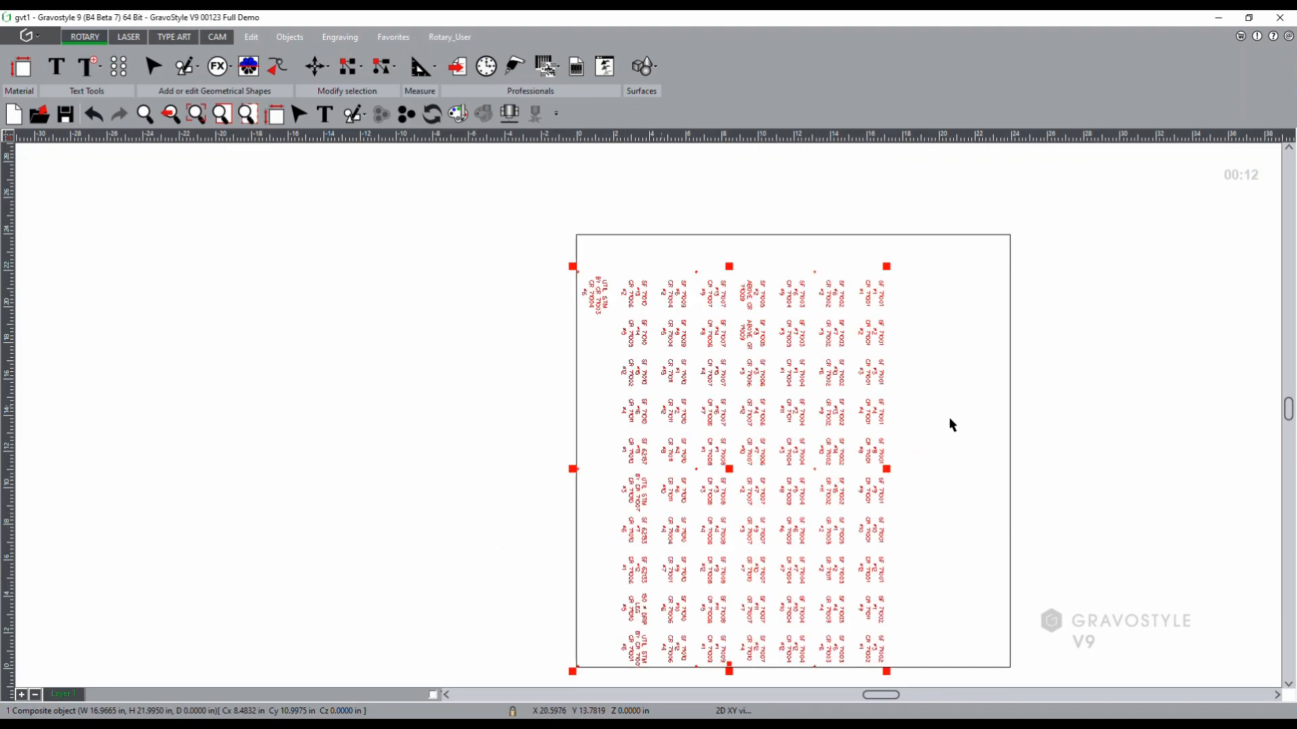
# - Try to split the imported label artwork into separate objects with Uncombine
pyautogui.click(915, 410)
pyautogui.click(878, 373)
pyautogui.click(949, 383)
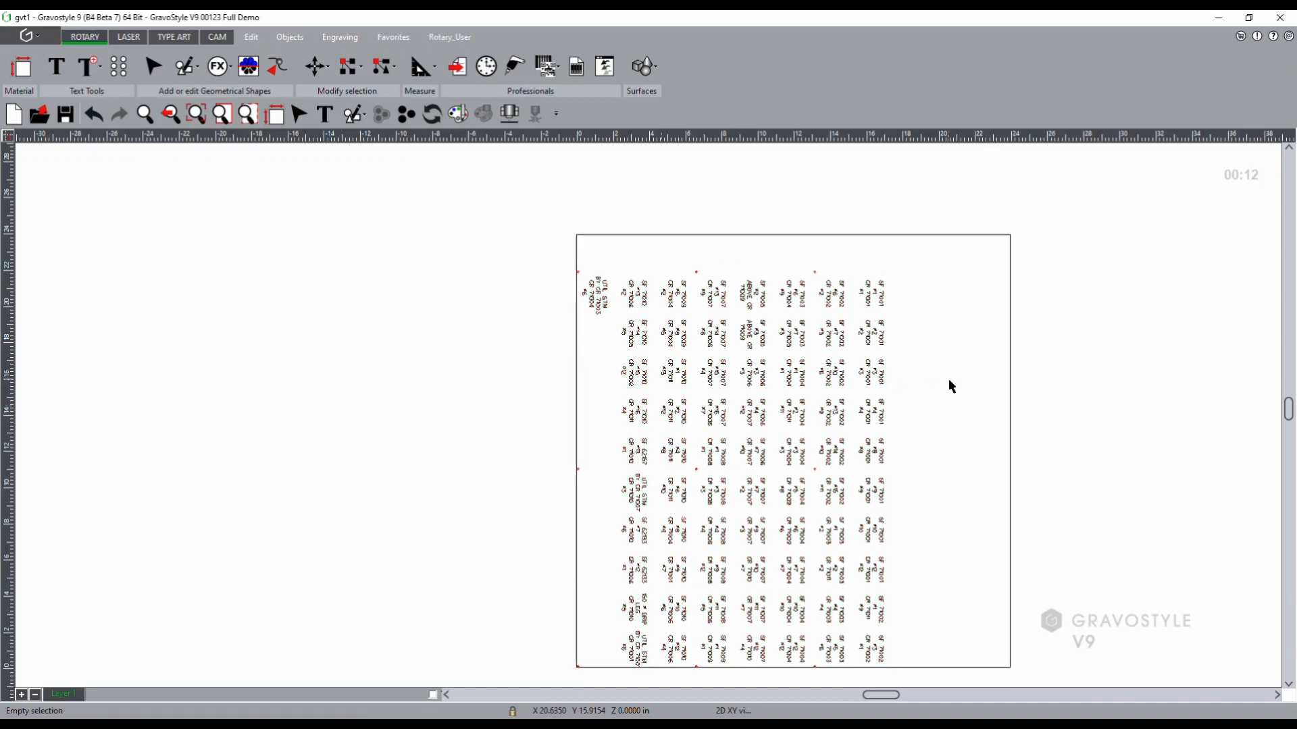
pyautogui.click(840, 380)
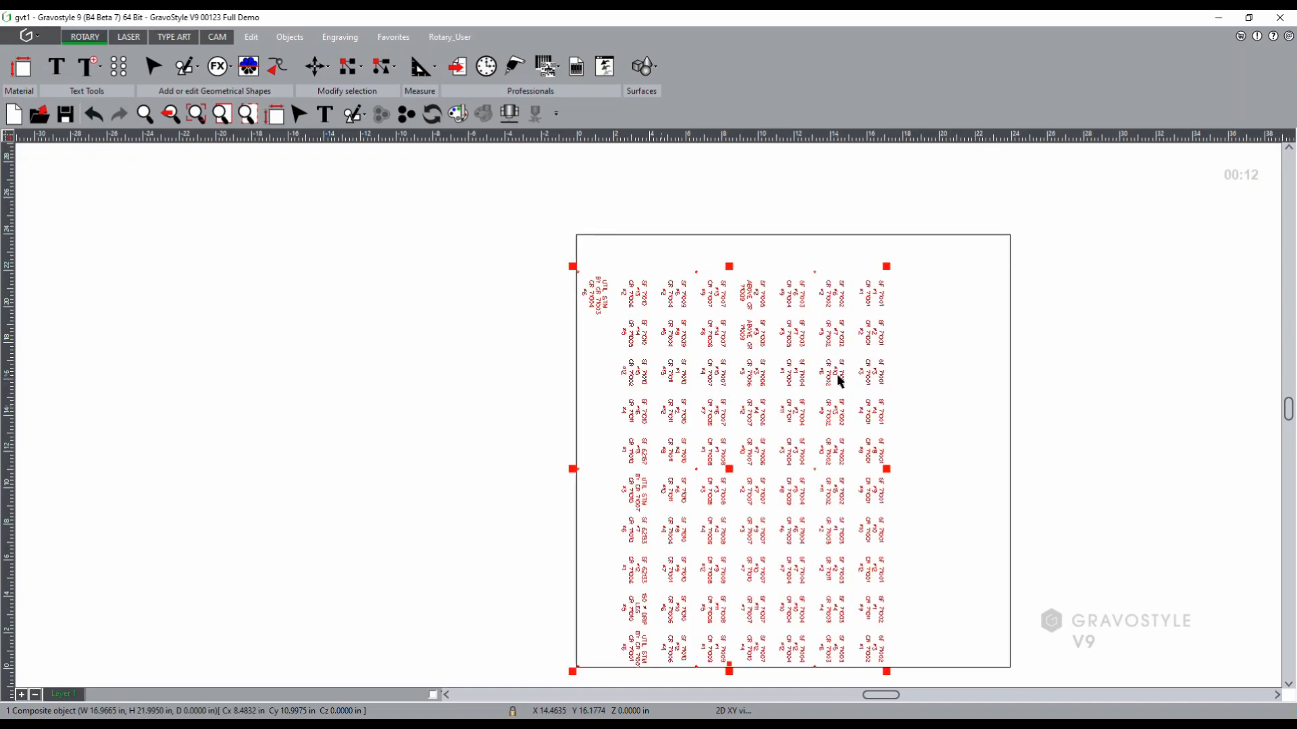
pyautogui.click(404, 115)
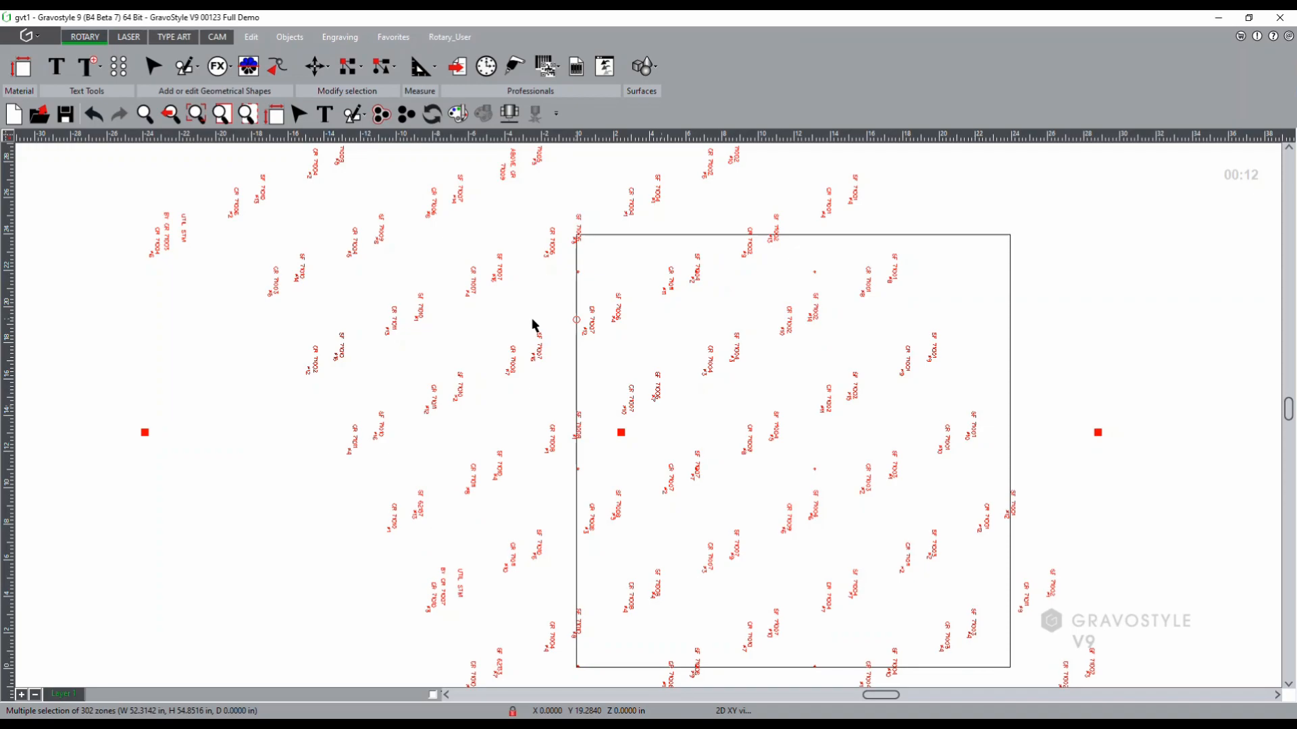
pyautogui.hotkey('ctrl', 'z')
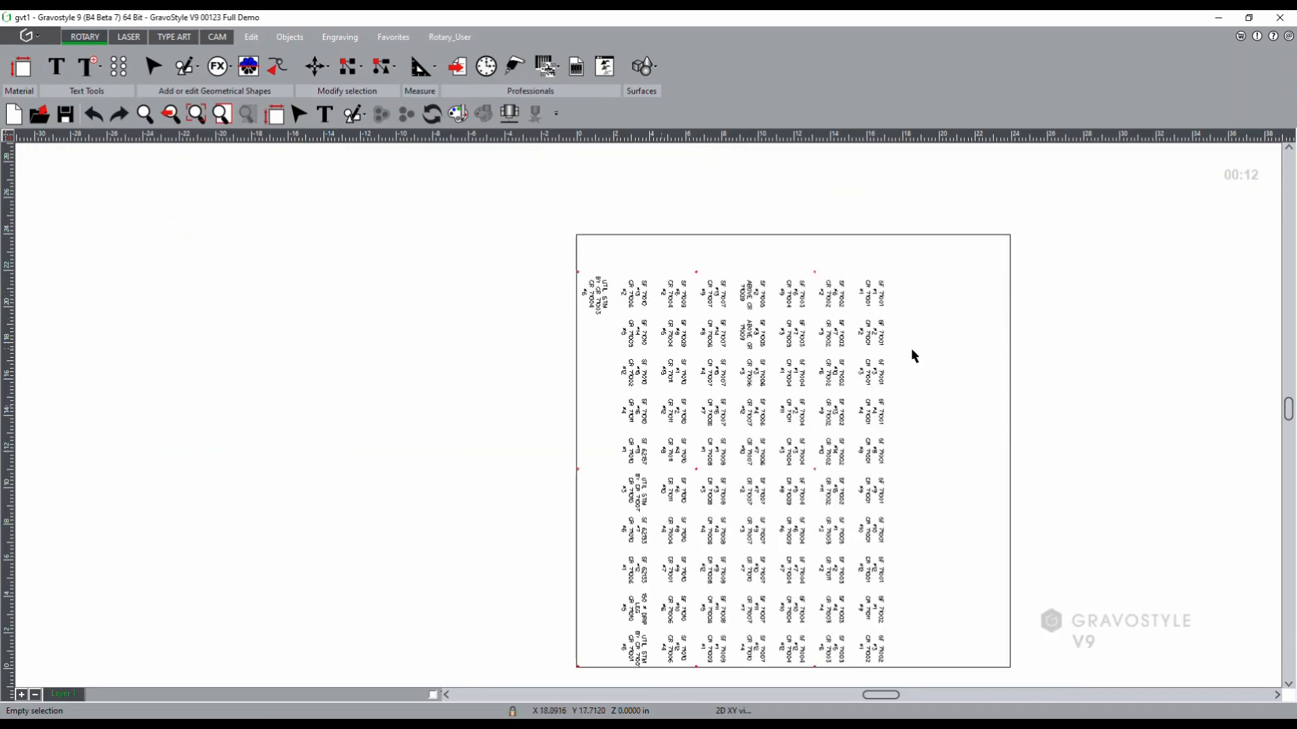
# - Ungroup the imported label artwork into individual text objects
pyautogui.click(876, 339)
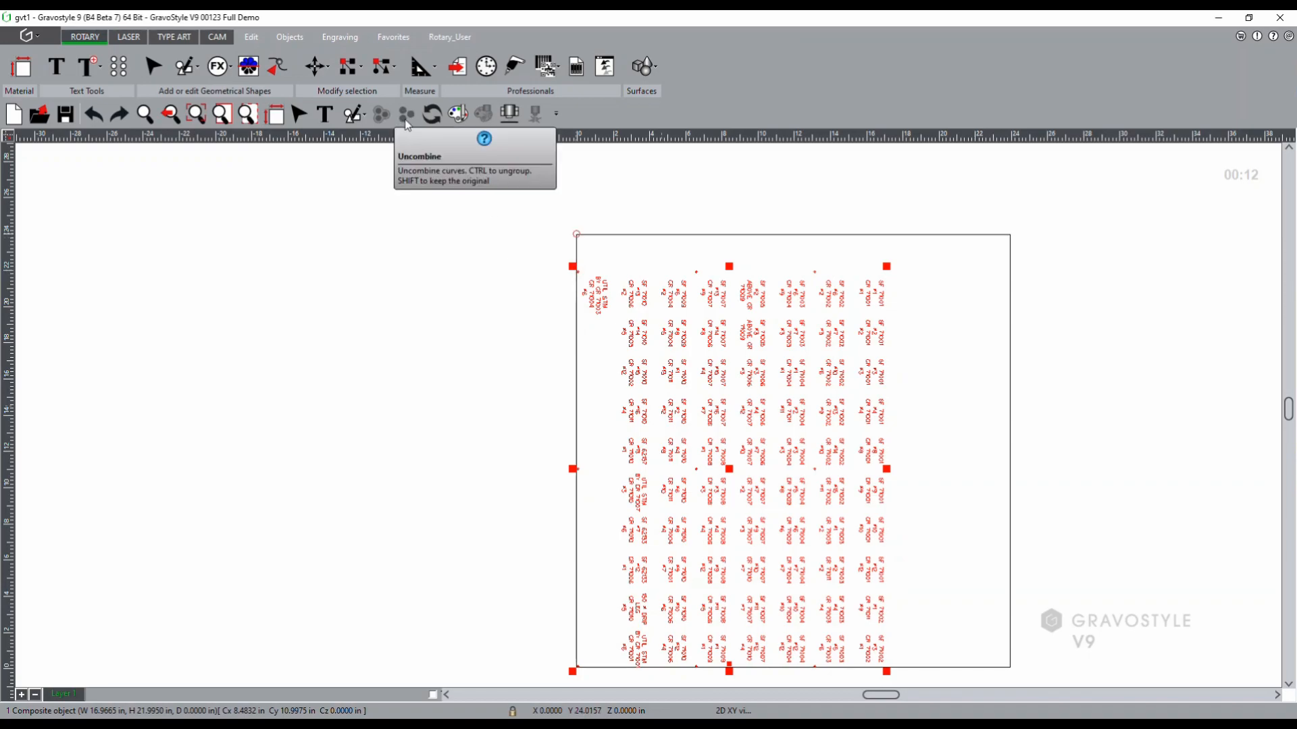
pyautogui.click(254, 38)
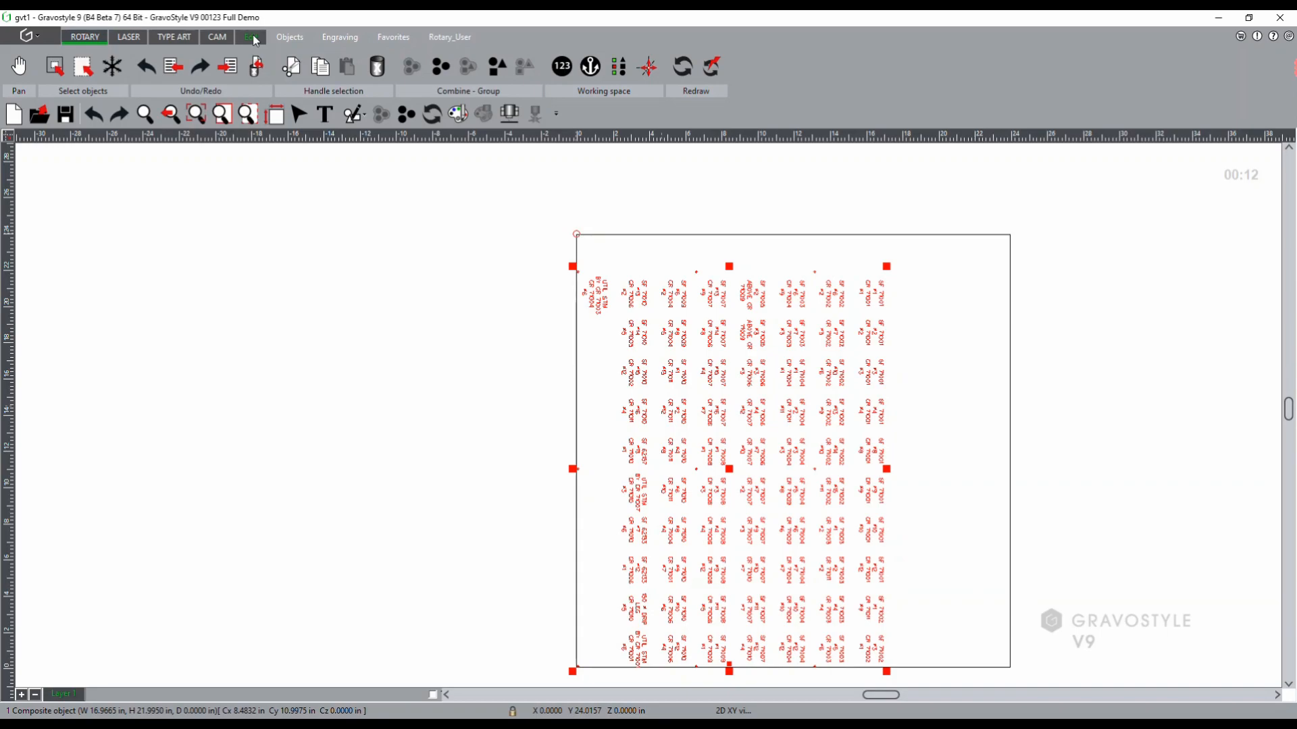
pyautogui.click(498, 68)
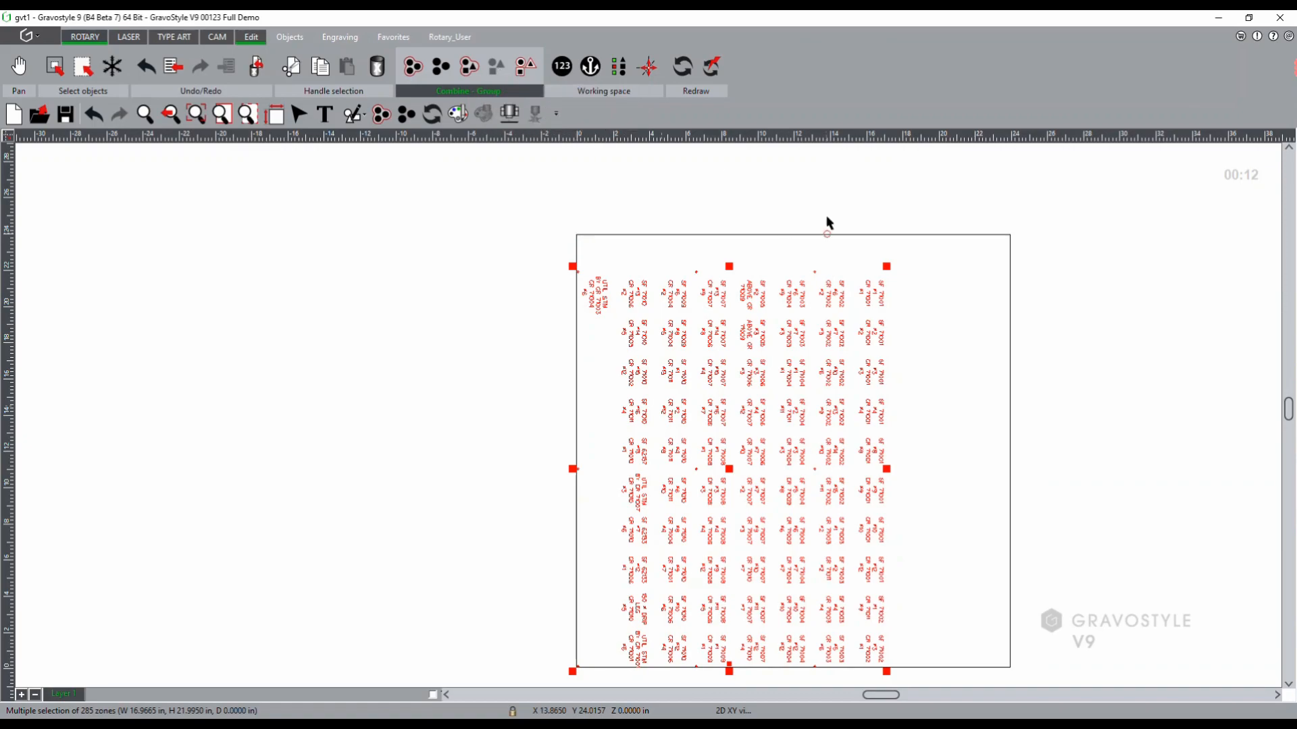
# - Check the ungrouped text by selecting single lines and the whole first label, and open its SF 71001 line in text mode
pyautogui.click(956, 299)
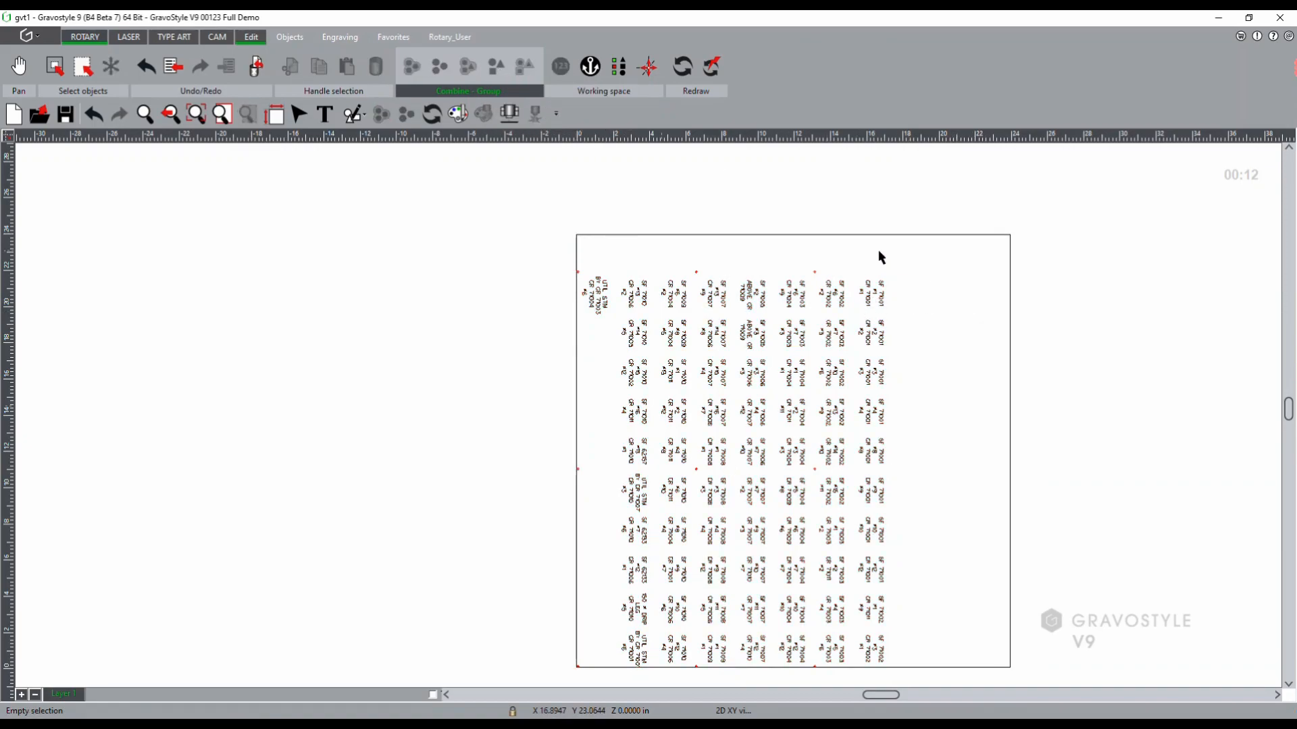
pyautogui.click(867, 295)
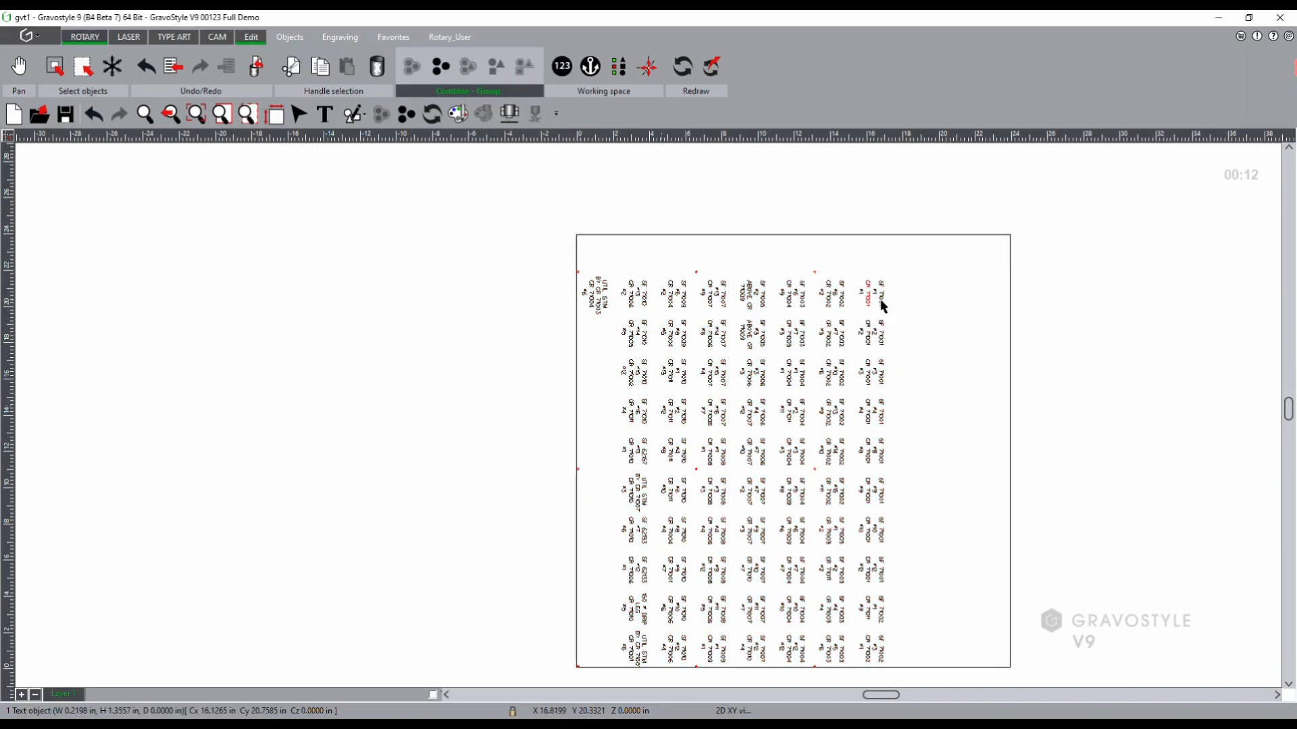
pyautogui.click(880, 297)
pyautogui.click(906, 313)
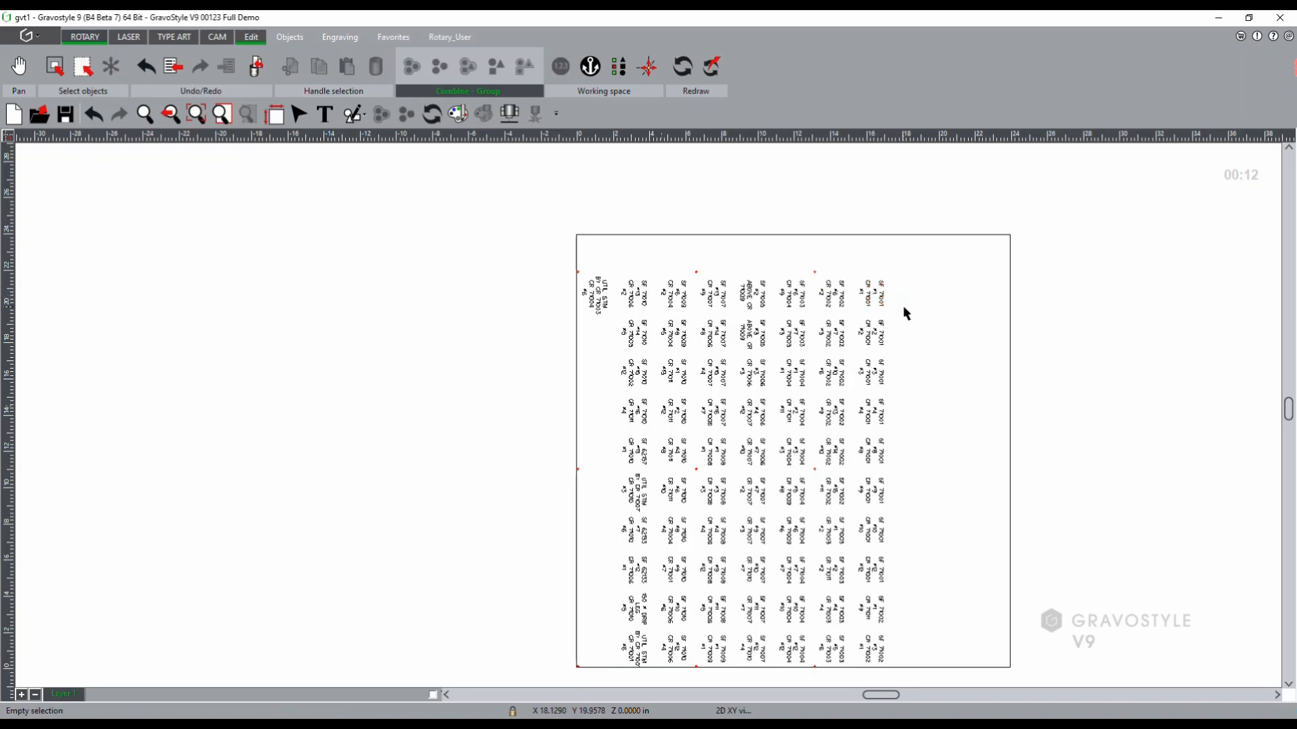
pyautogui.click(299, 114)
pyautogui.moveTo(903, 263); pyautogui.dragTo(857, 318)
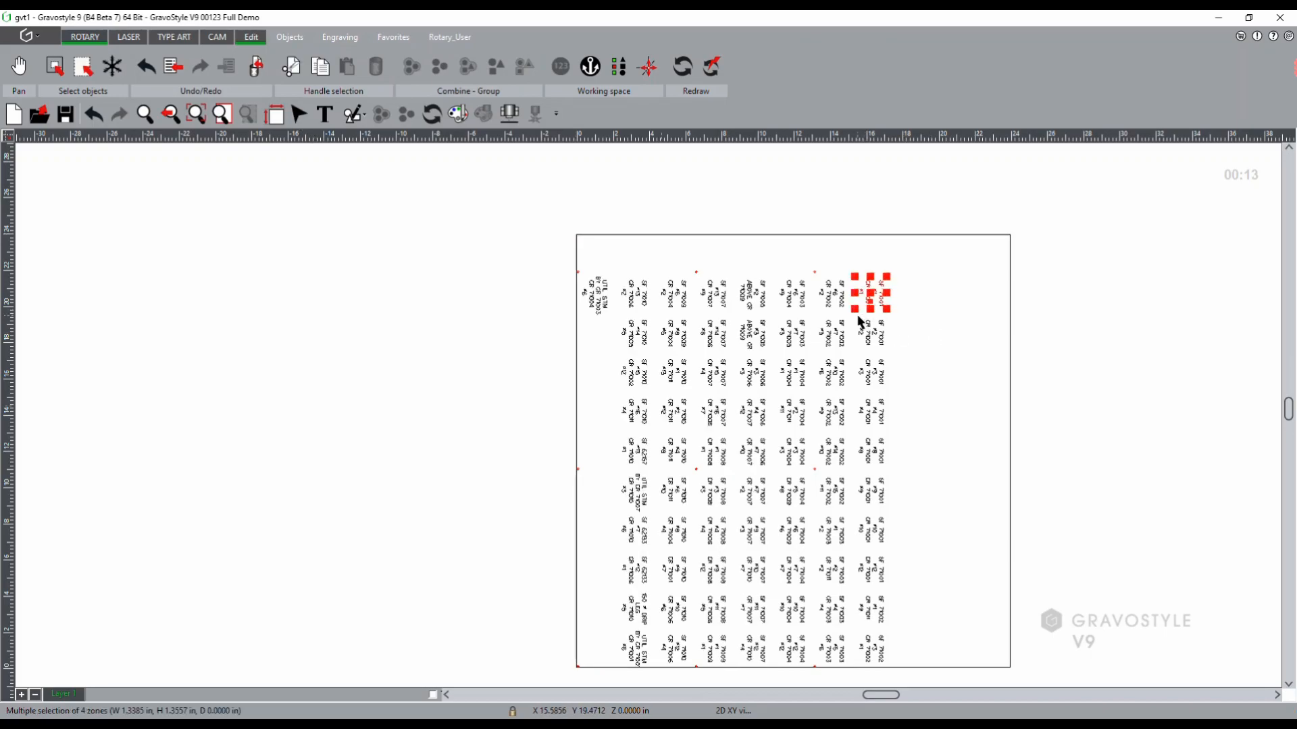
pyautogui.click(927, 324)
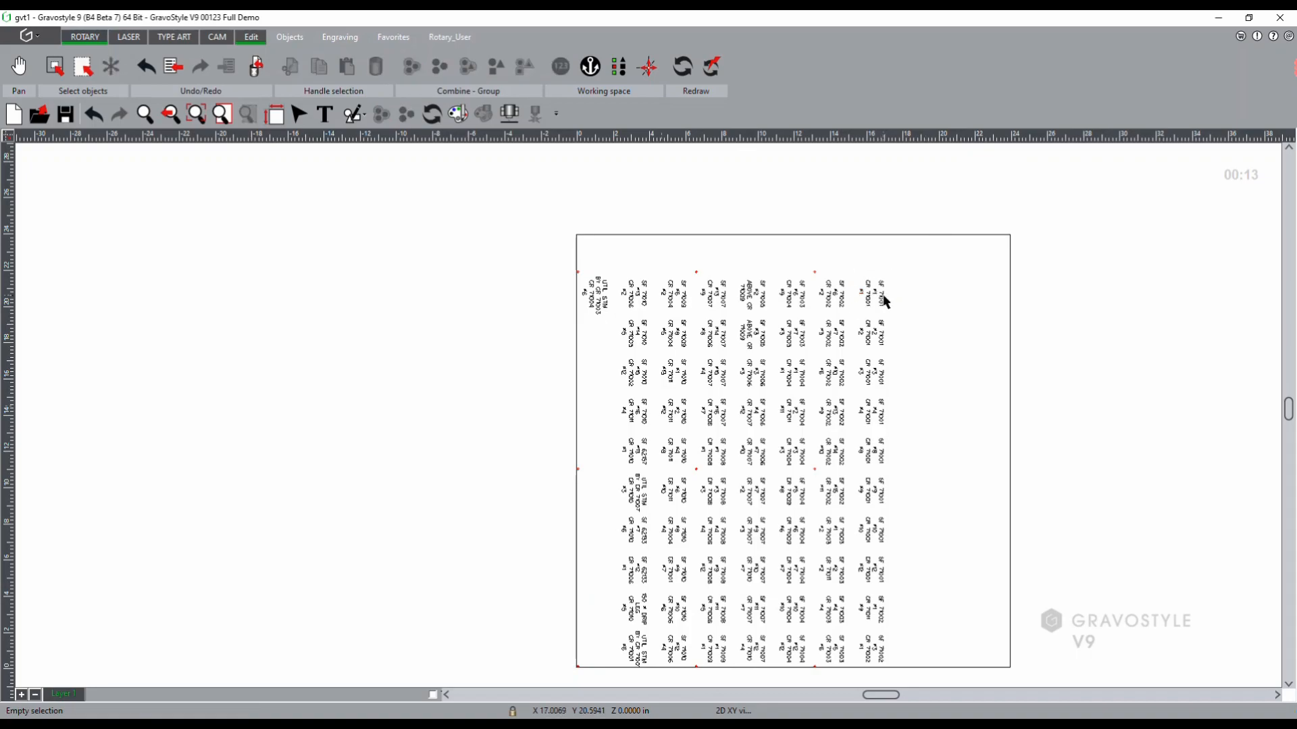
pyautogui.scroll(1, 883, 296)
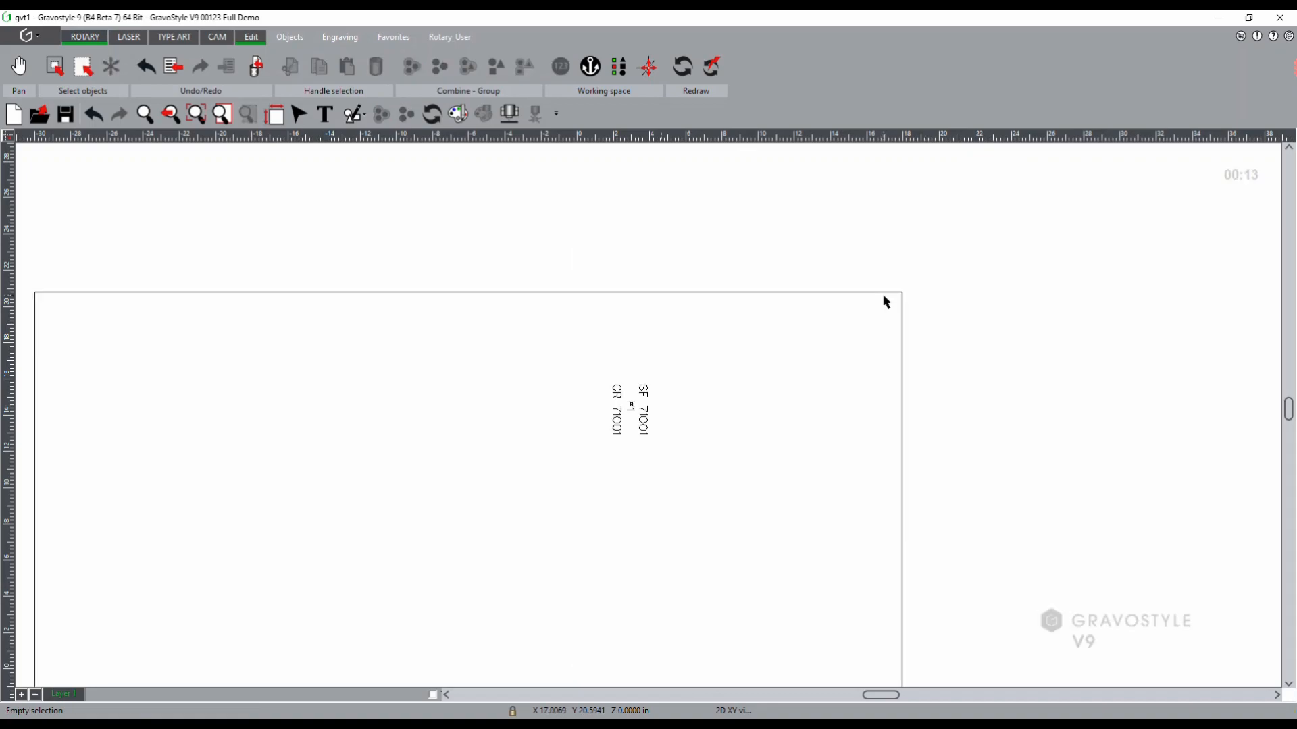
pyautogui.doubleClick(645, 419)
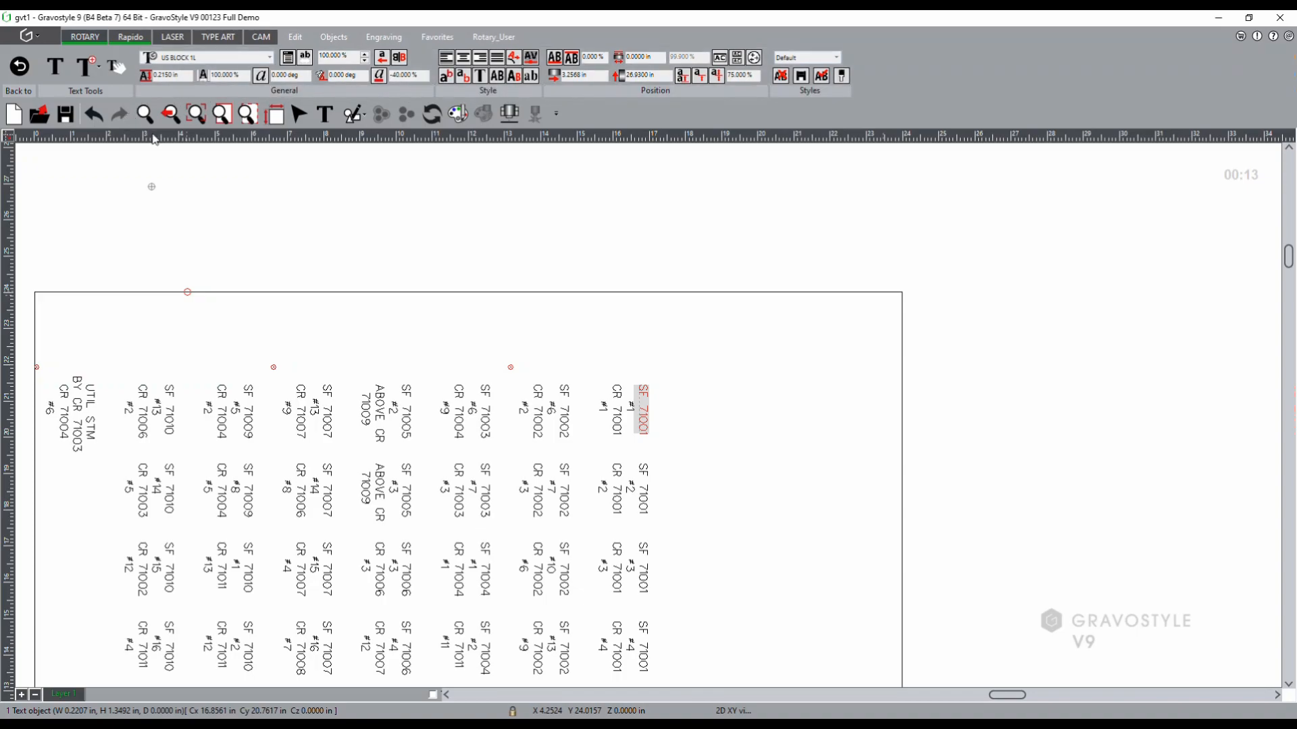
# - Add the Ungroup command from the Edit category to the Quick Access Toolbar
pyautogui.click(556, 115)
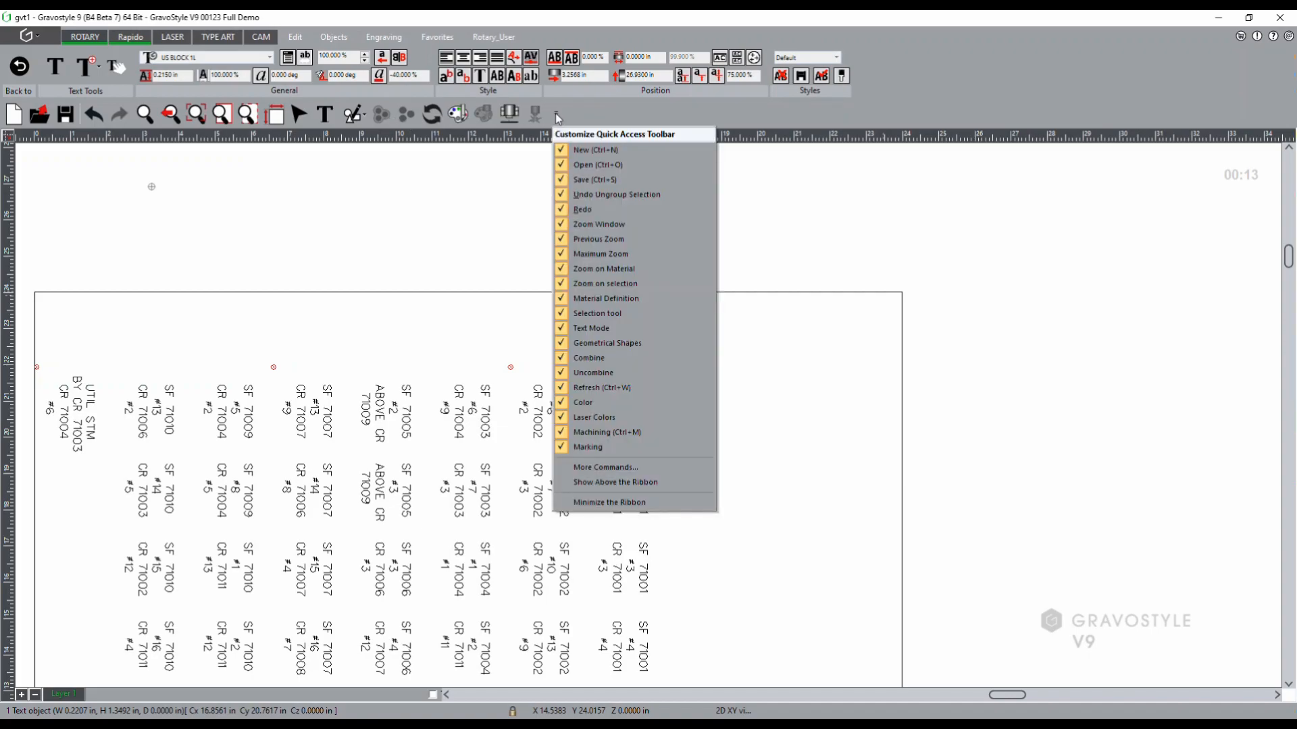
pyautogui.click(587, 467)
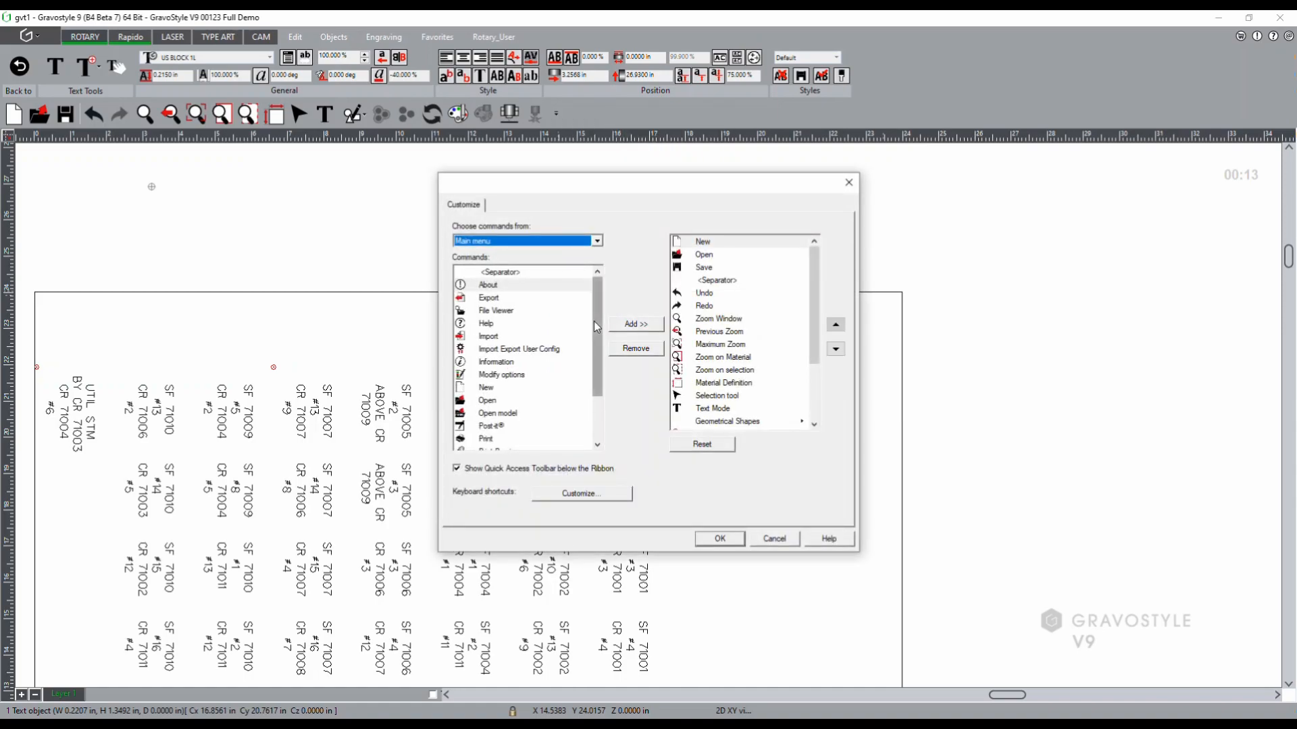
pyautogui.click(554, 243)
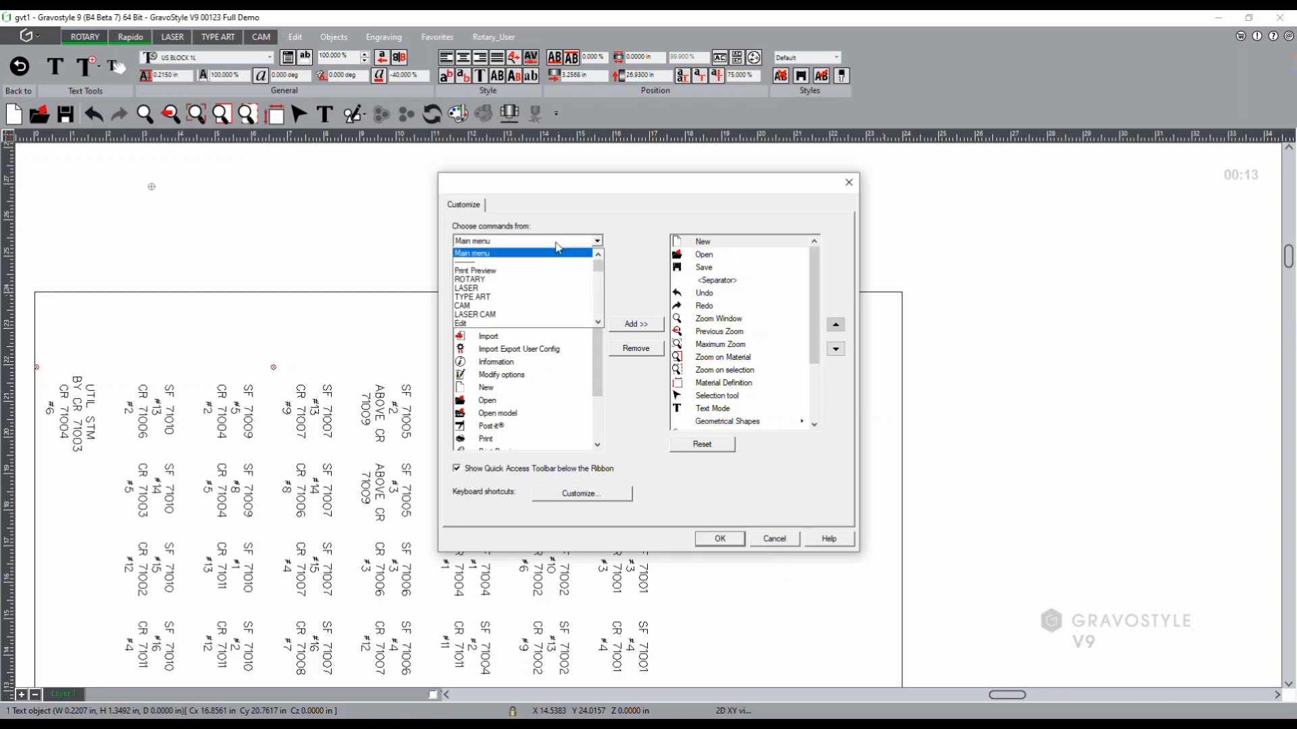
pyautogui.scroll(5, 604, 286)
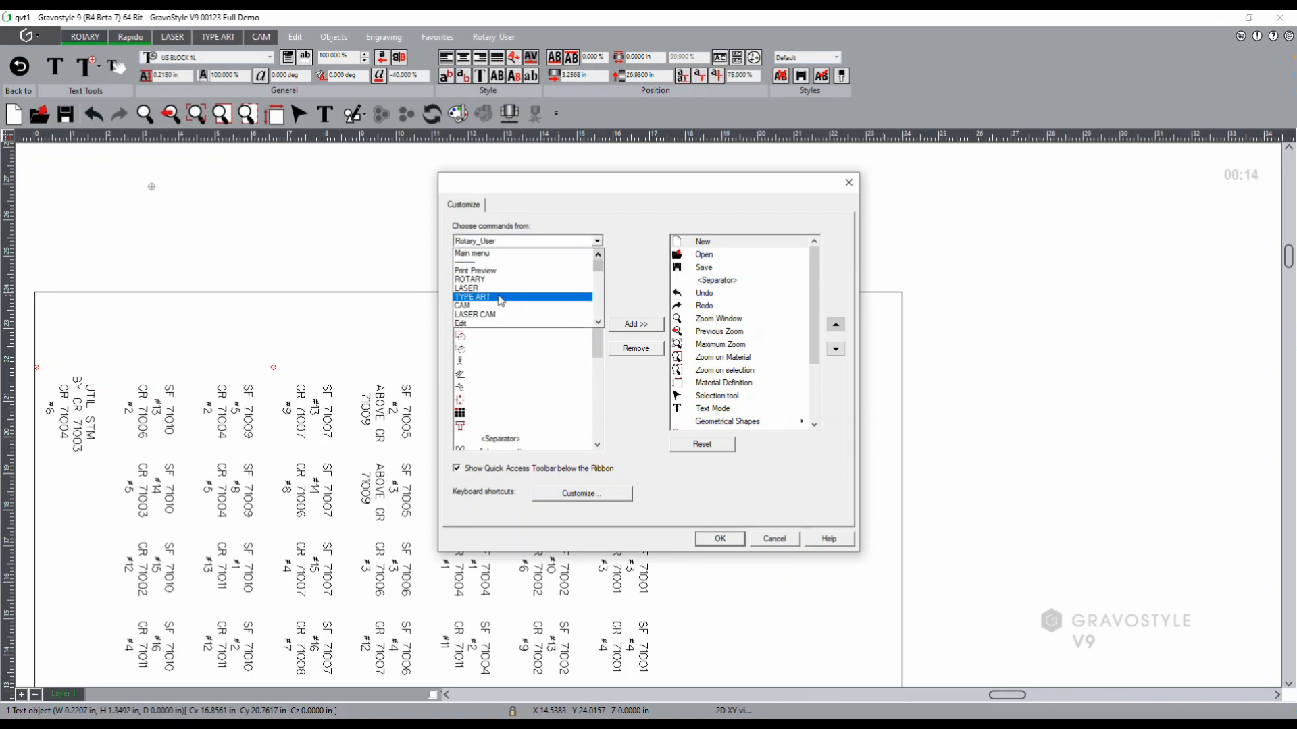
pyautogui.click(480, 325)
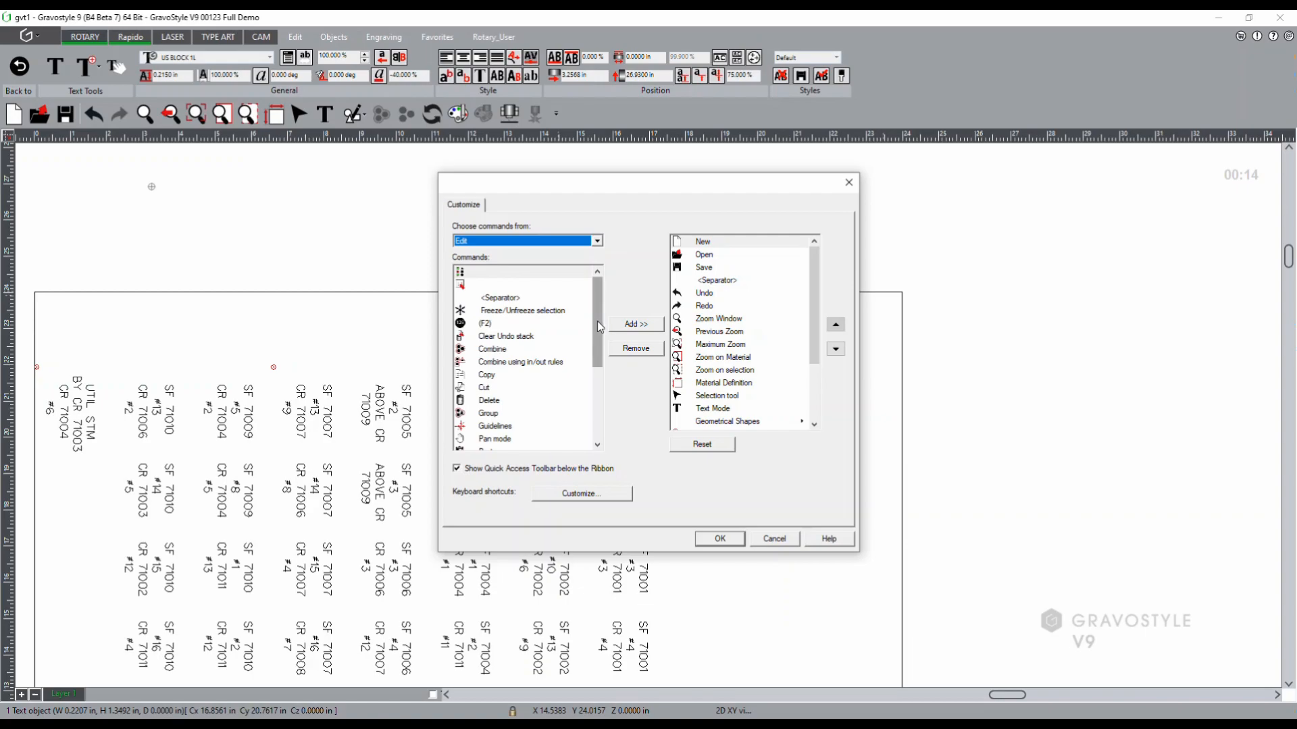
pyautogui.scroll(-2, 600, 380)
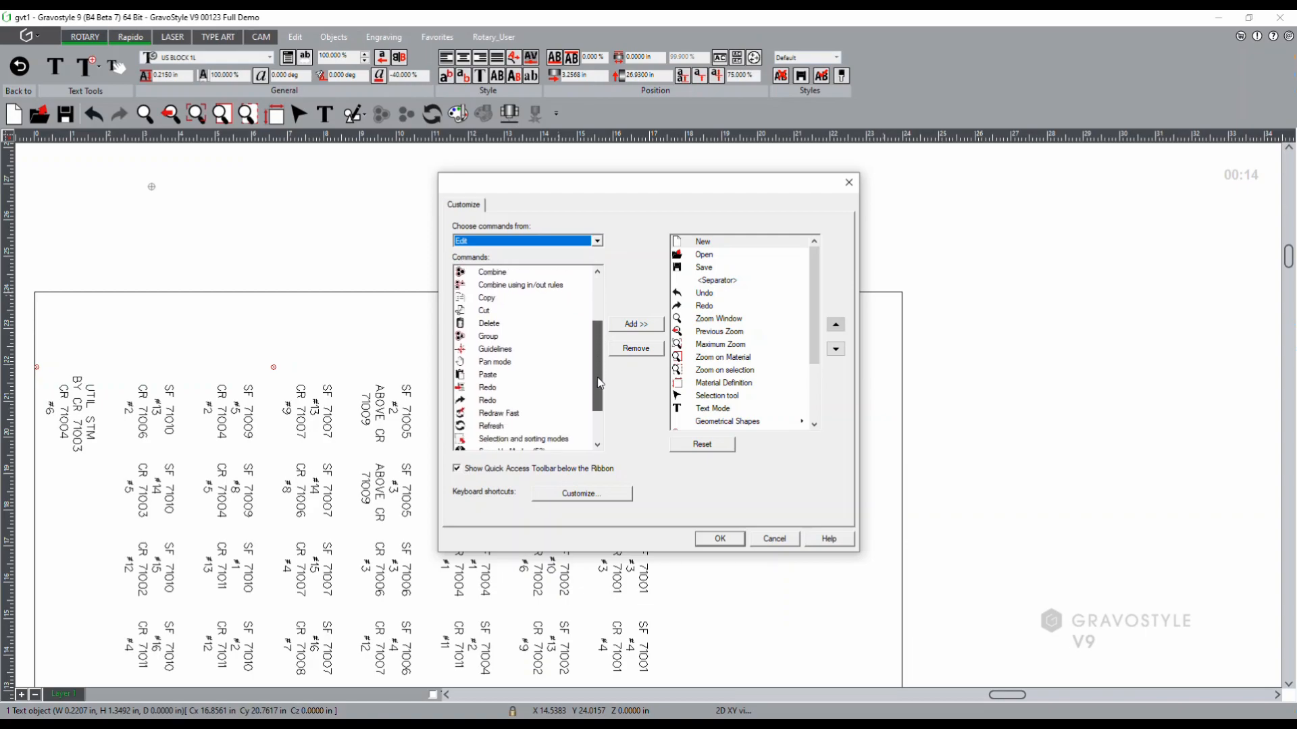
pyautogui.scroll(-2, 601, 380)
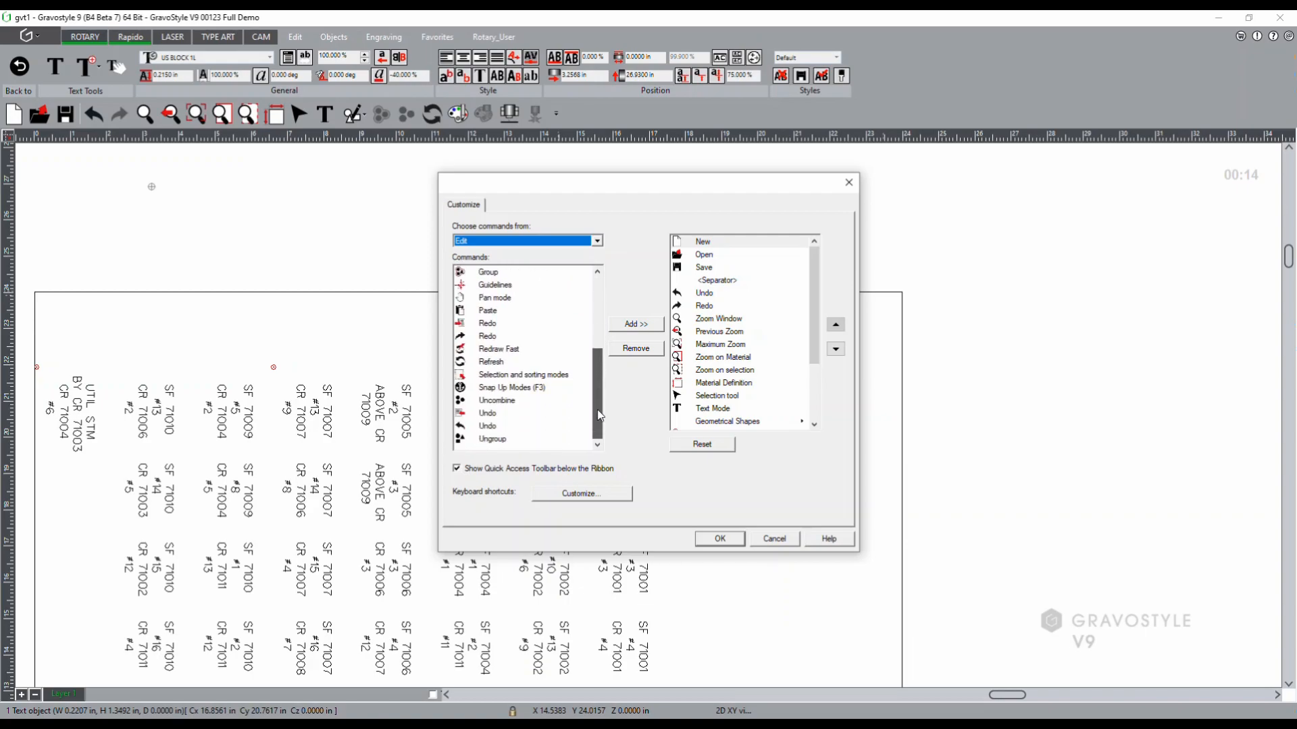
pyautogui.click(490, 440)
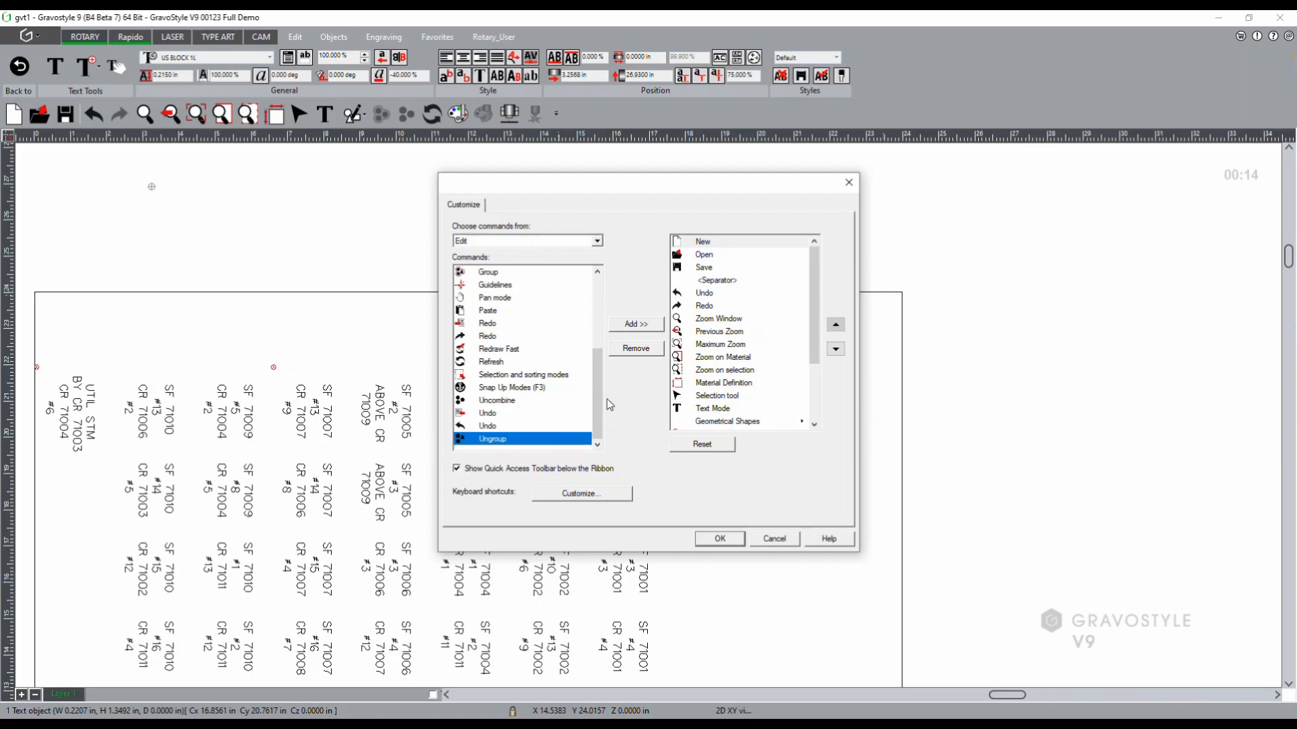
pyautogui.click(642, 326)
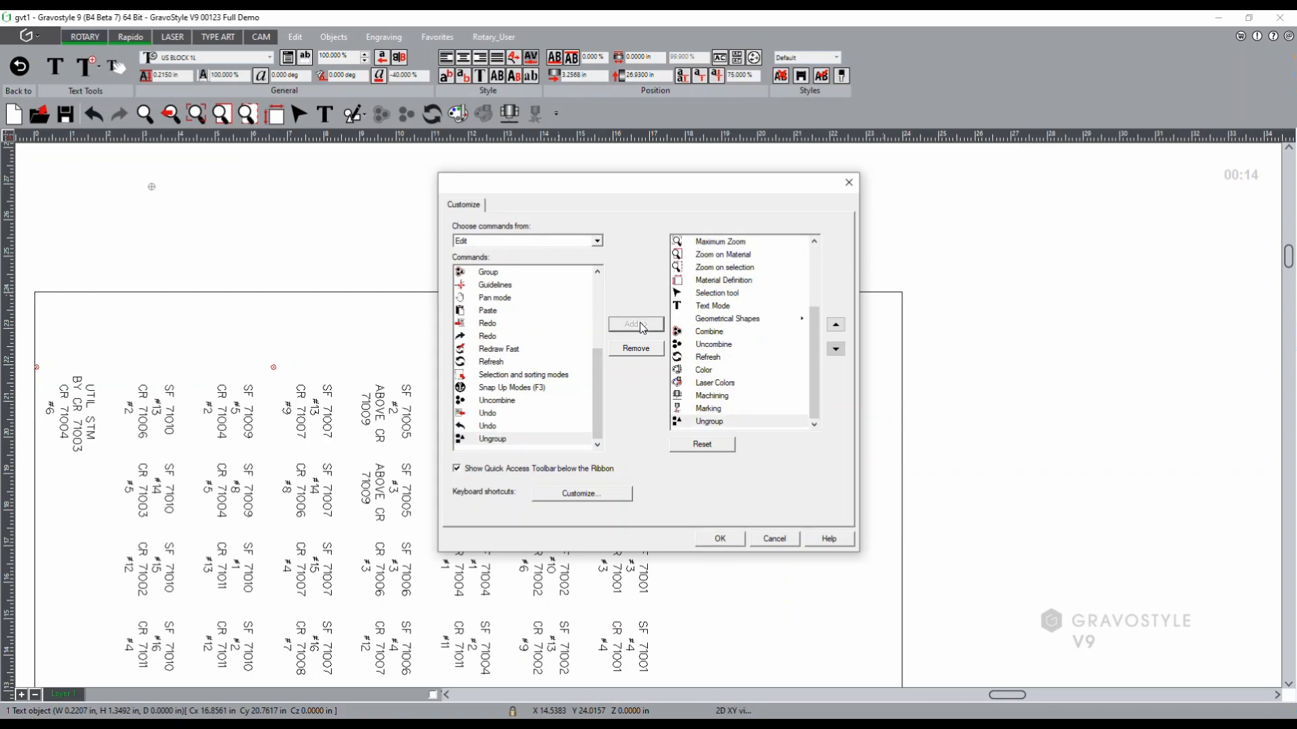
pyautogui.click(720, 540)
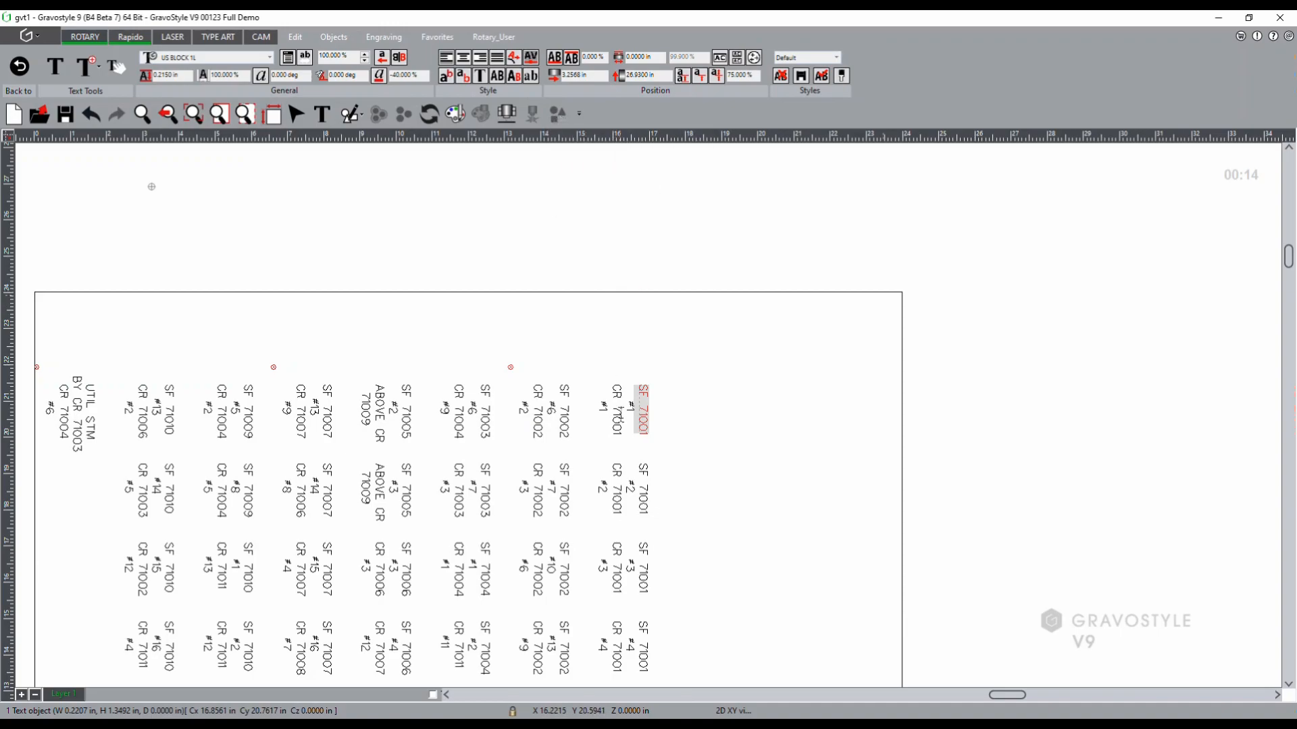
# - Leave text mode, combine all label text into one object and separate it again with Ungroup
pyautogui.click(299, 115)
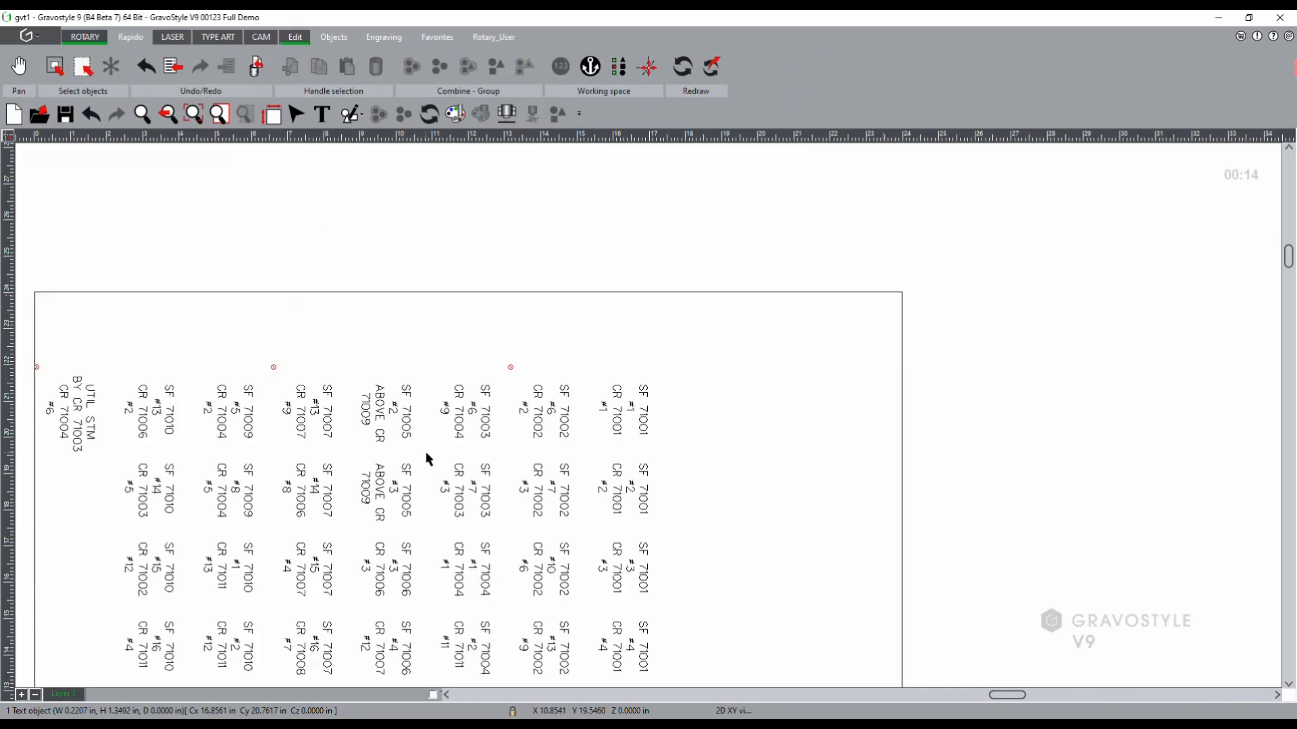
pyautogui.hotkey('ctrl', 'a')
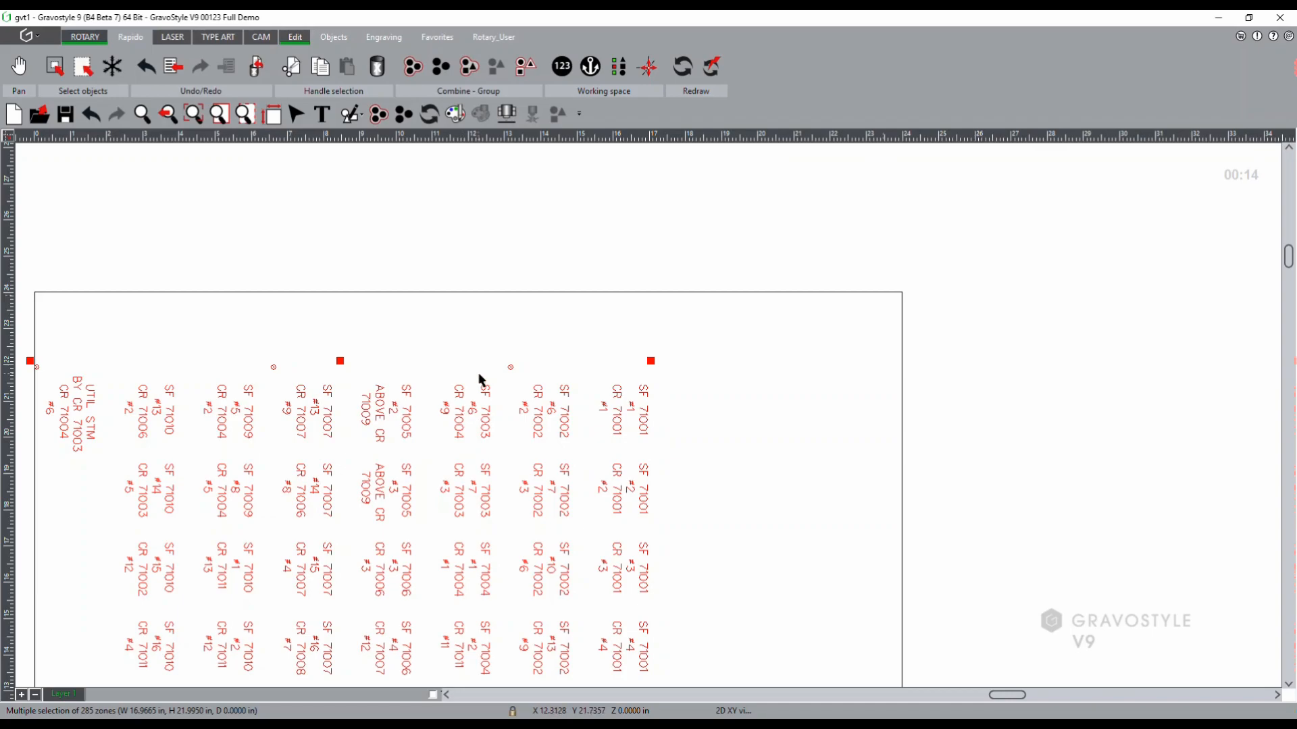
pyautogui.click(379, 116)
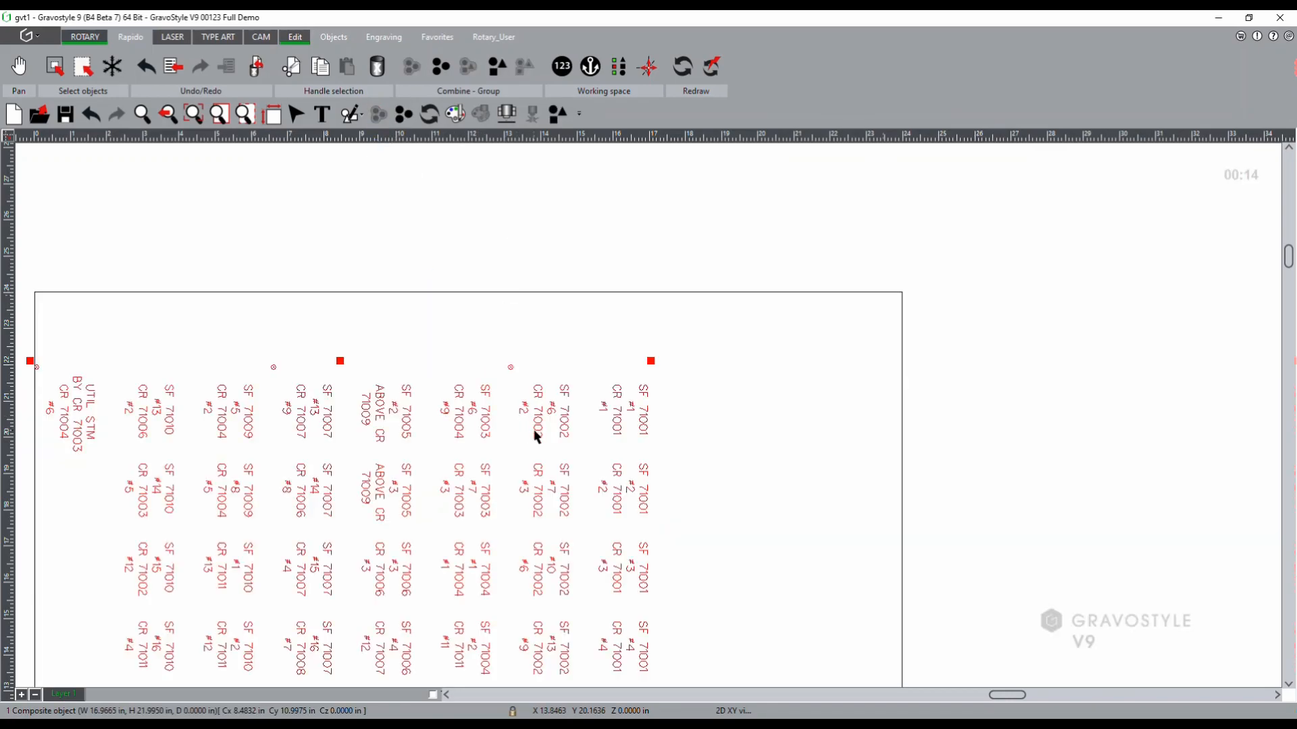
pyautogui.click(558, 115)
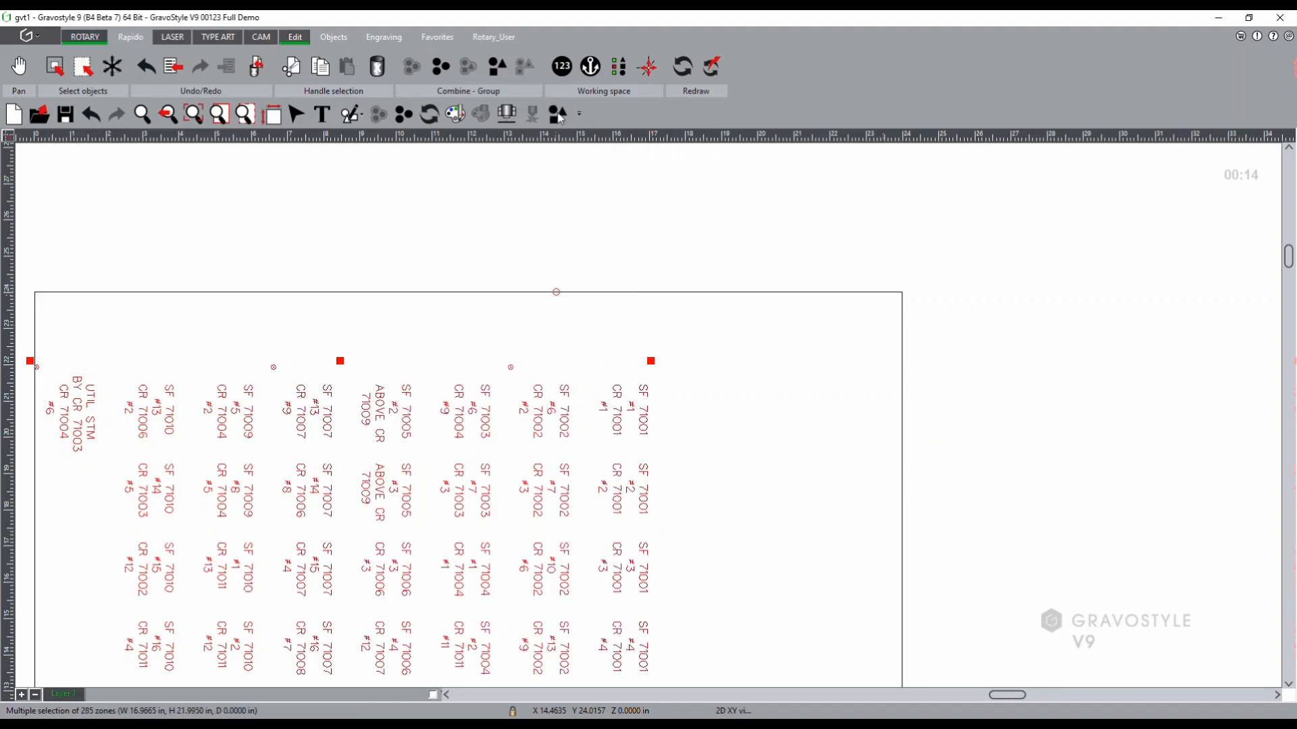